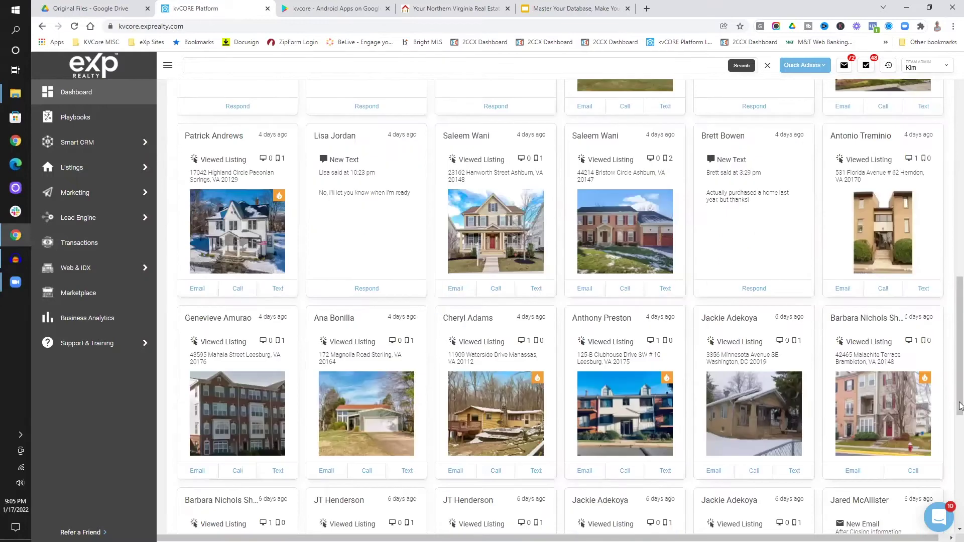
drag(960, 402, 959, 133)
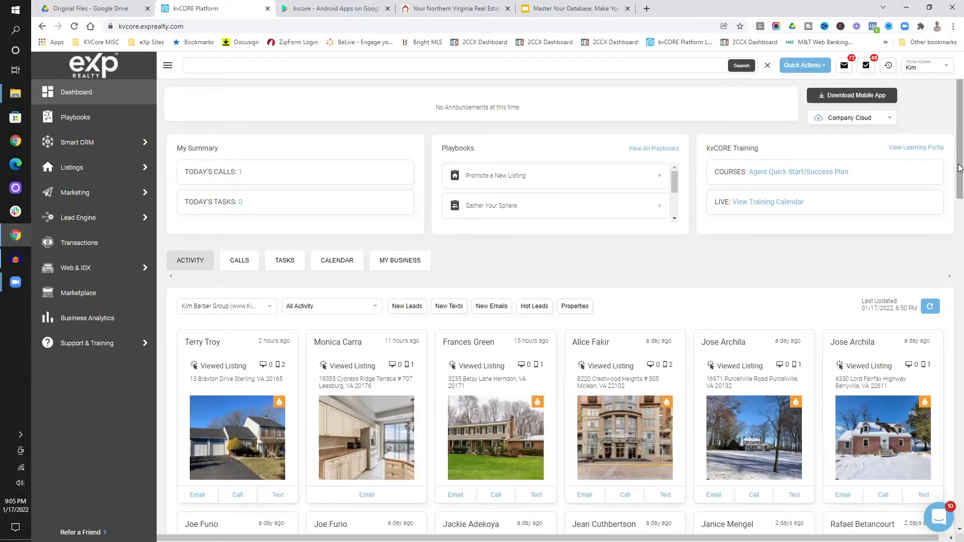
drag(959, 169, 899, 222)
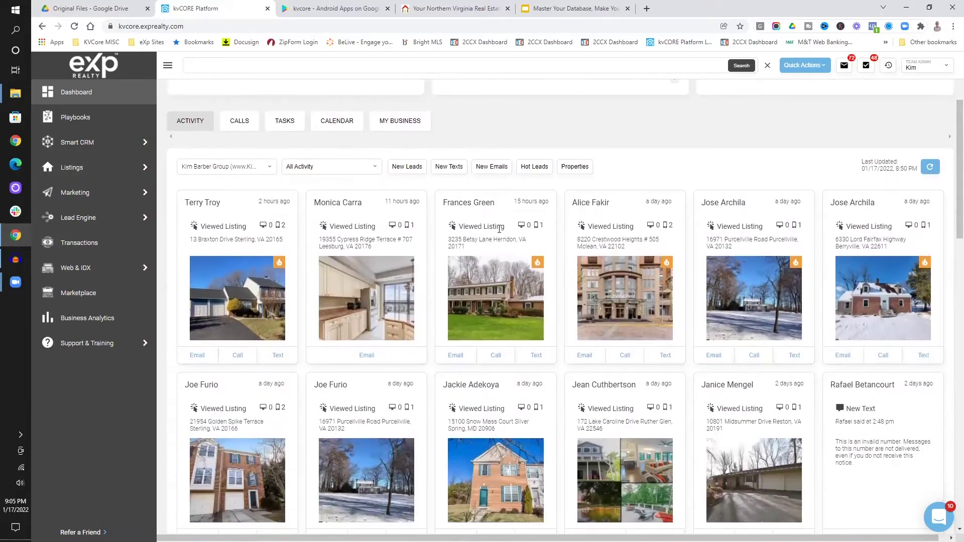
scroll(962, 282, down, 3)
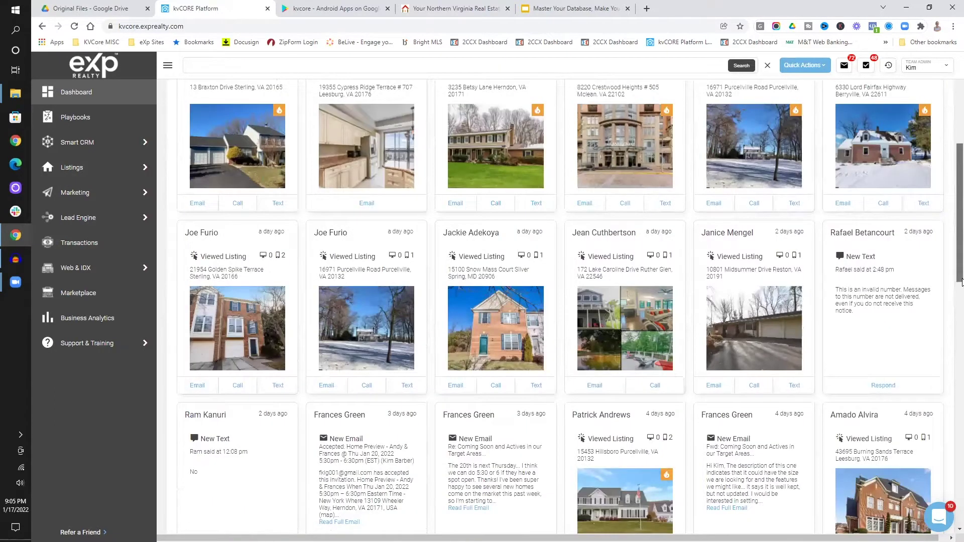
scroll(962, 291, down, 3)
scroll(962, 351, down, 5)
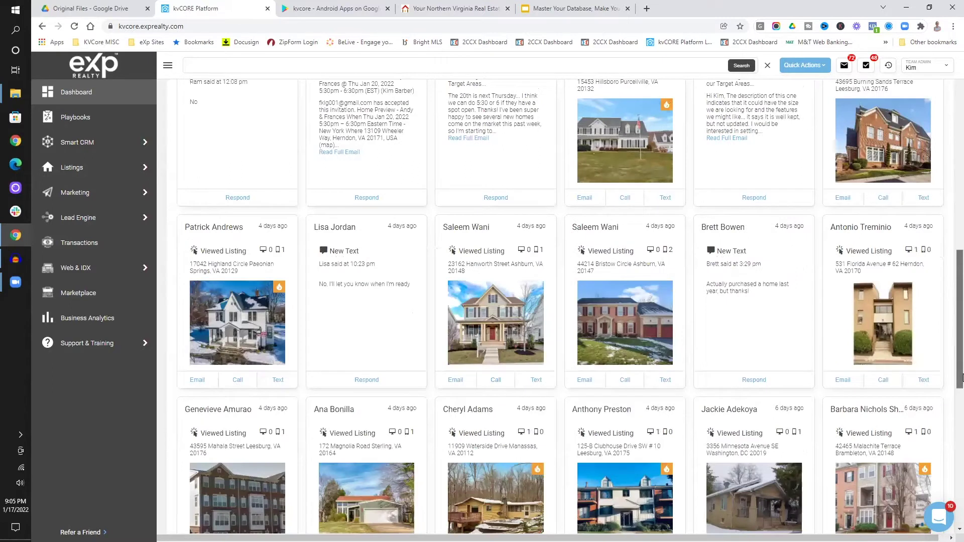
scroll(962, 407, down, 3)
scroll(962, 364, up, 2)
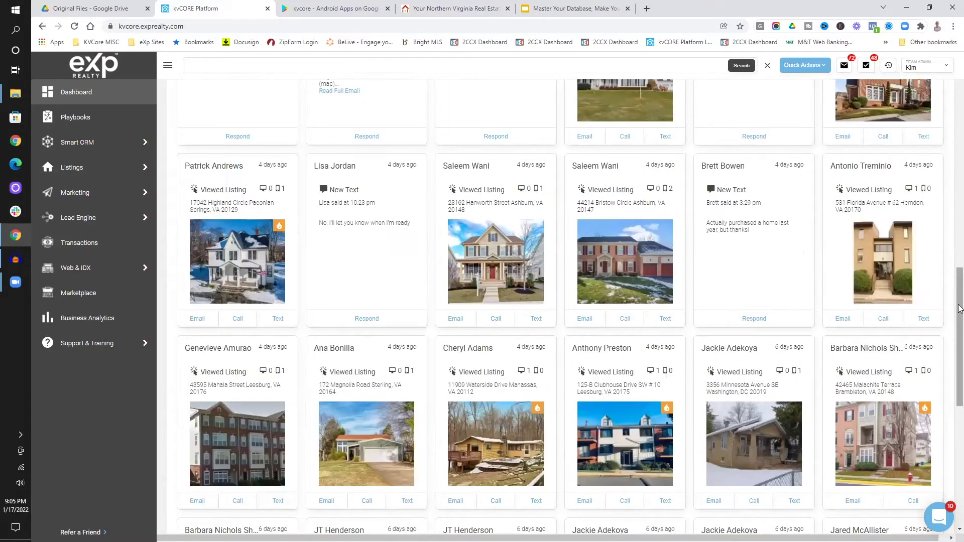
scroll(962, 297, down, 5)
scroll(962, 394, down, 1)
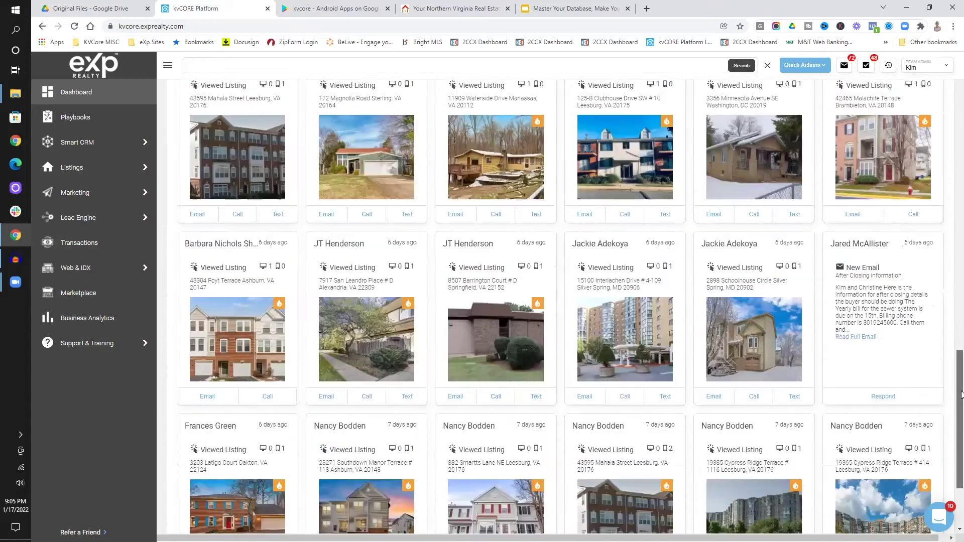
click(960, 166)
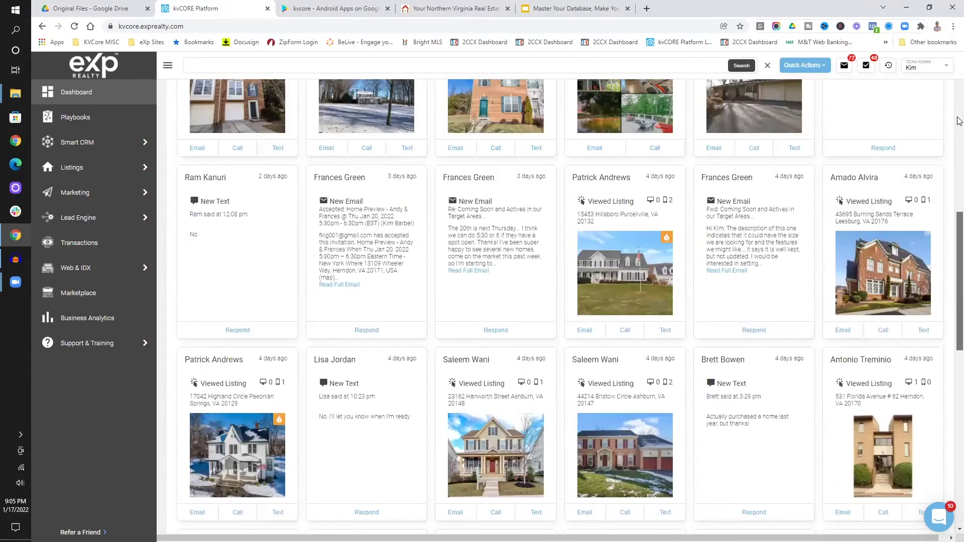
click(959, 121)
click(959, 113)
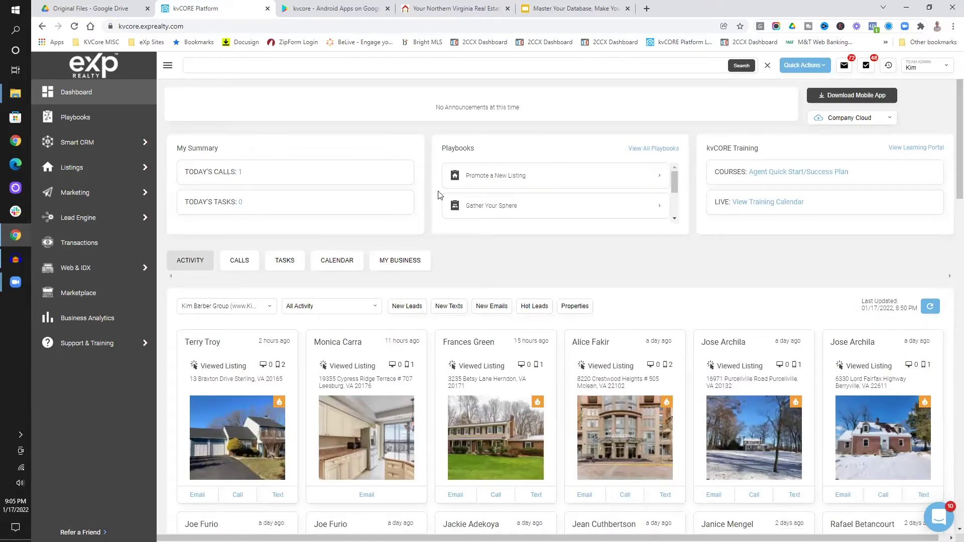
mouse_move(147, 173)
scroll(502, 260, down, 2)
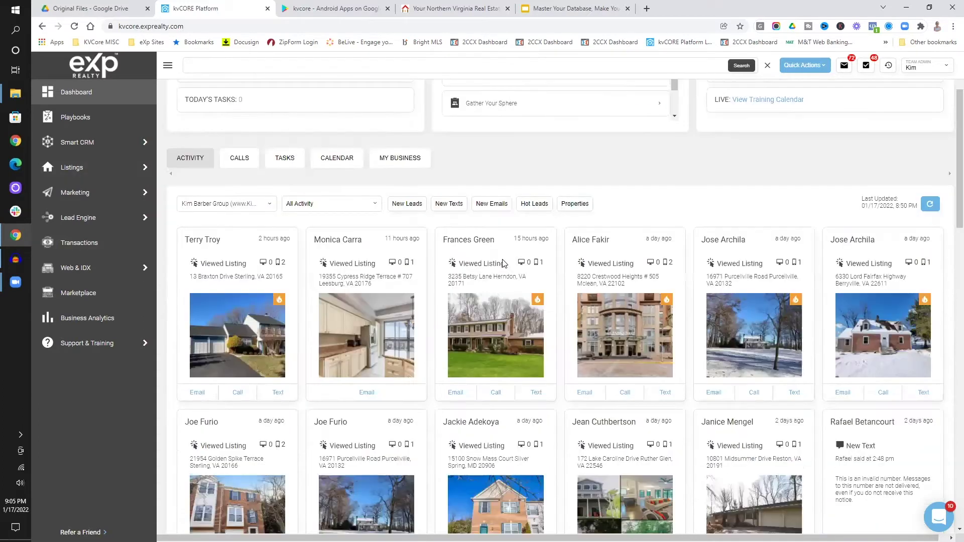
scroll(502, 261, up, 2)
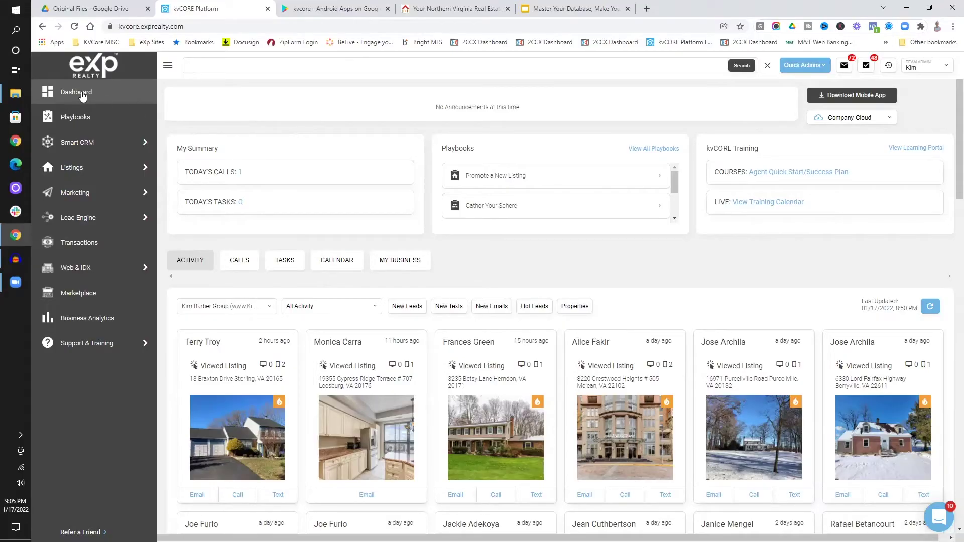
Search contacts by the test contact's name and open the 'Test One' contact's profile.
click(216, 67)
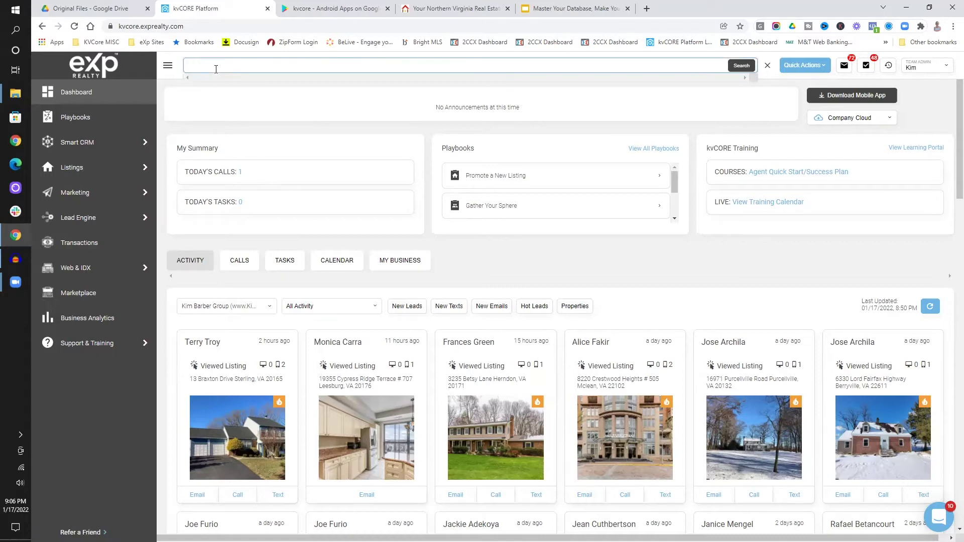
click(737, 68)
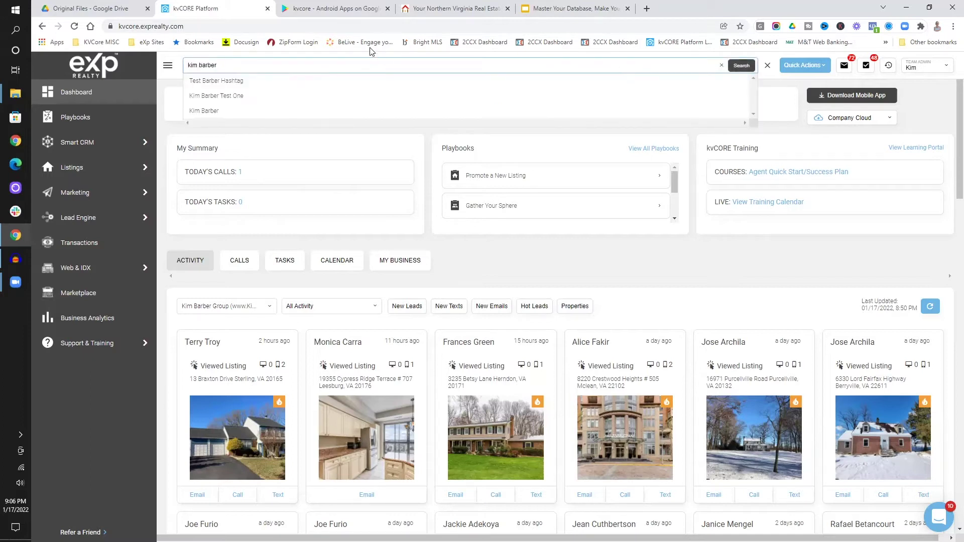
click(223, 101)
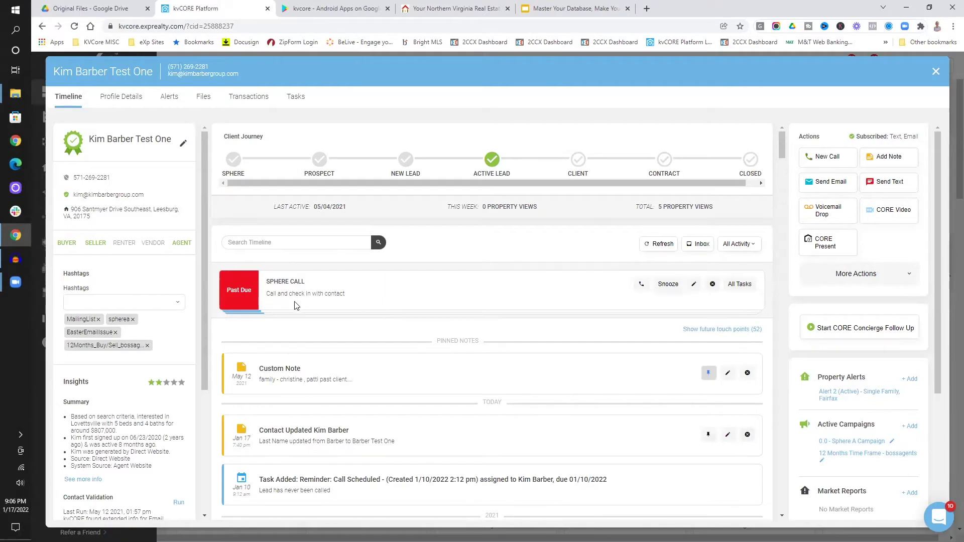
Scroll through the contact's record and Actions panel, then return to the Timeline.
scroll(329, 311, down, 4)
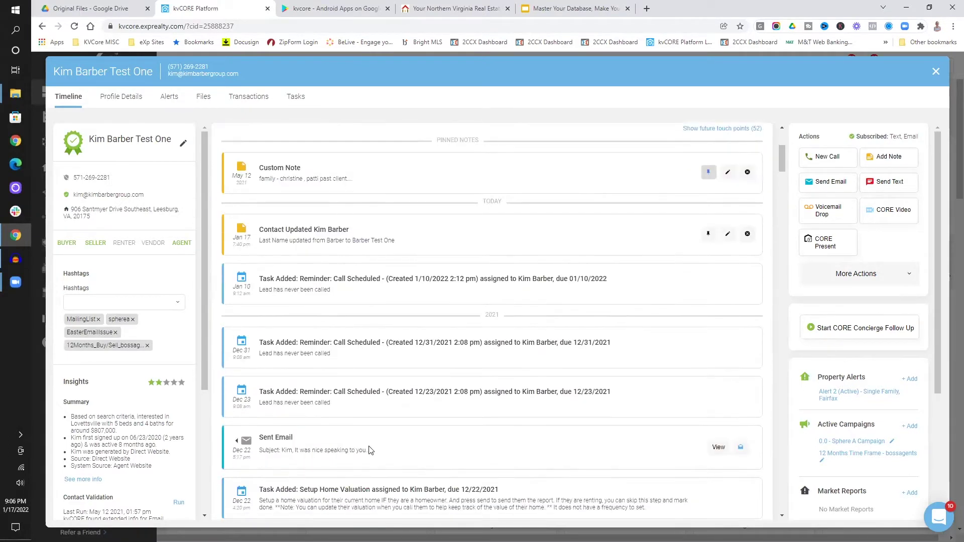
drag(937, 326, 938, 445)
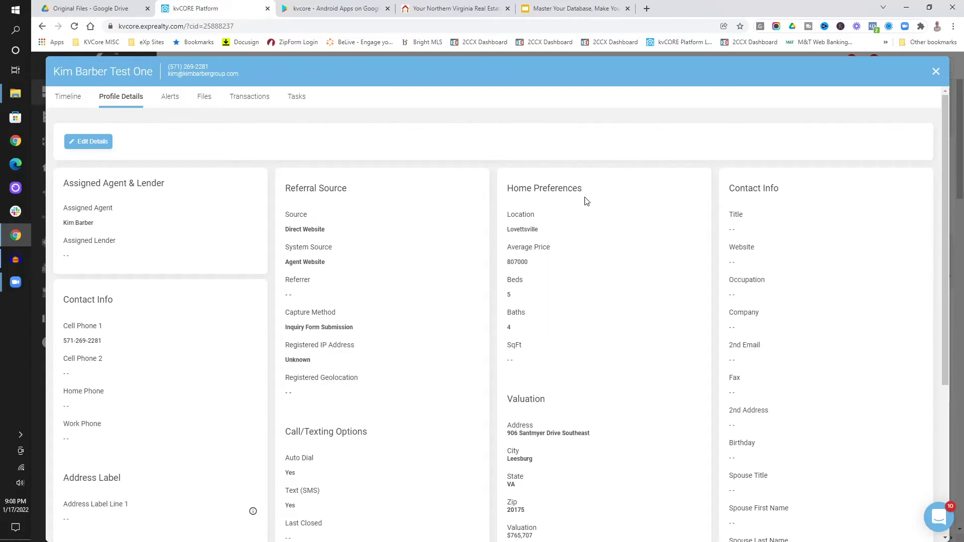
click(75, 102)
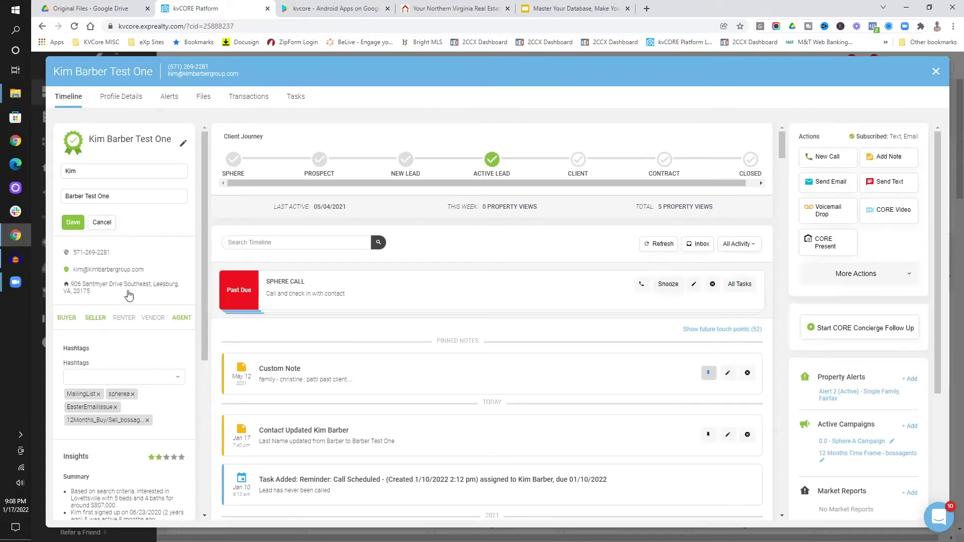
click(112, 173)
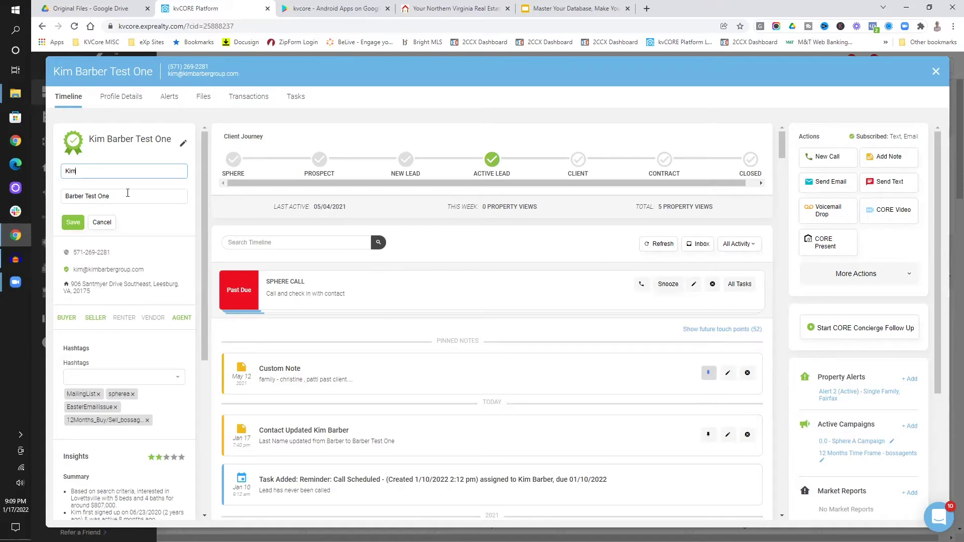
Review Profile Details, then back on the Timeline scroll the Actions panel to Market Reports.
click(119, 97)
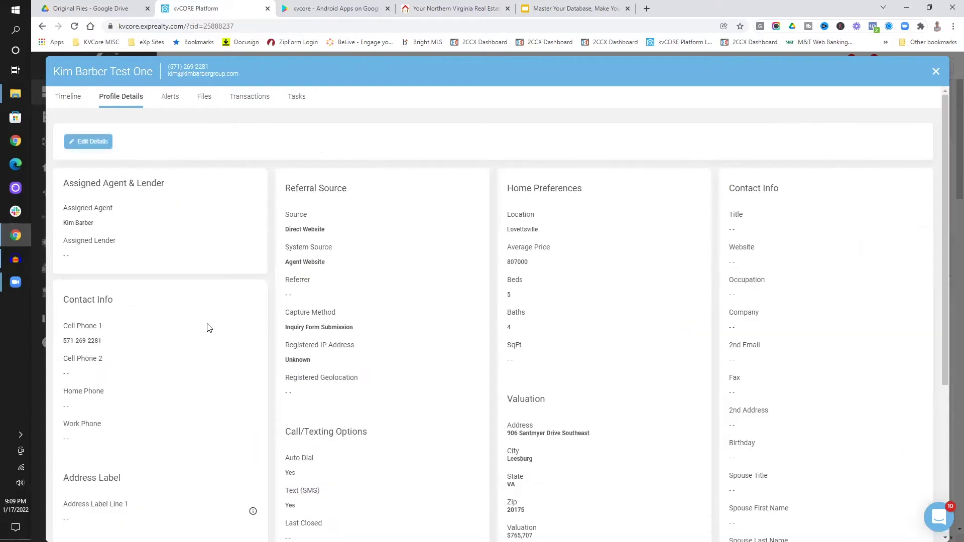
scroll(208, 328, down, 5)
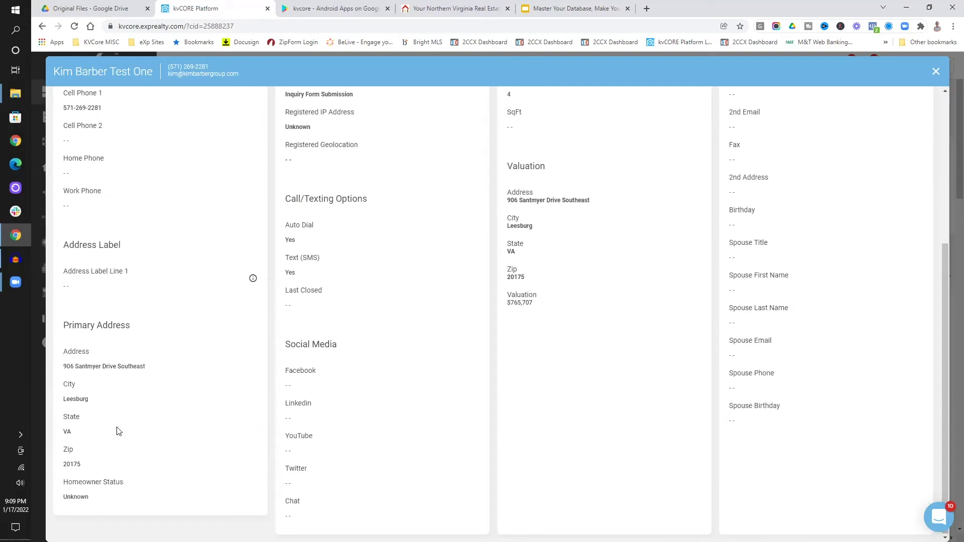
scroll(119, 430, up, 5)
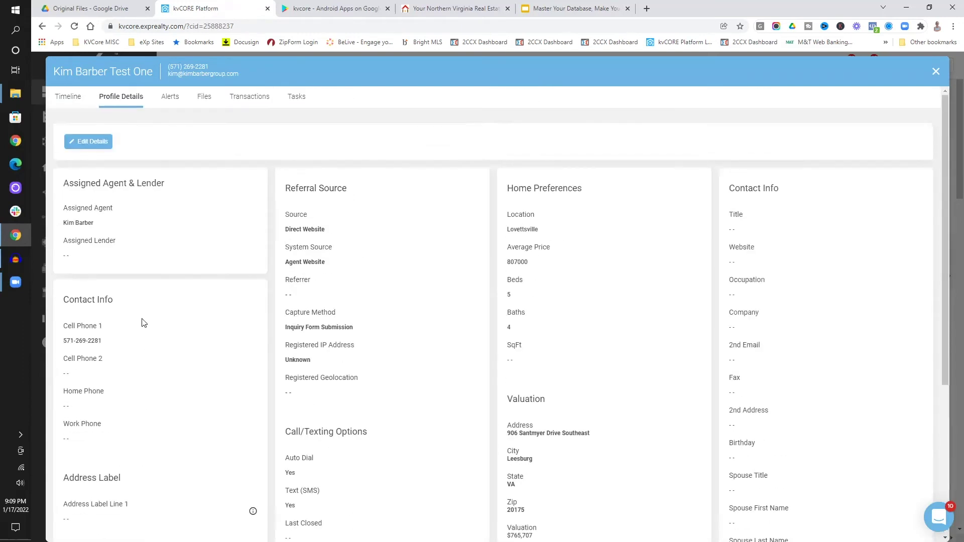
click(76, 102)
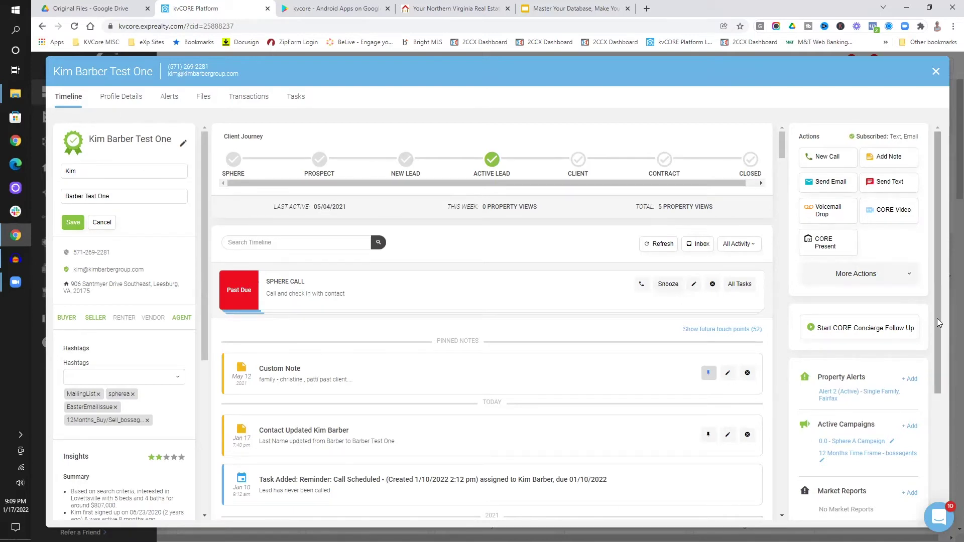
drag(943, 311, 952, 468)
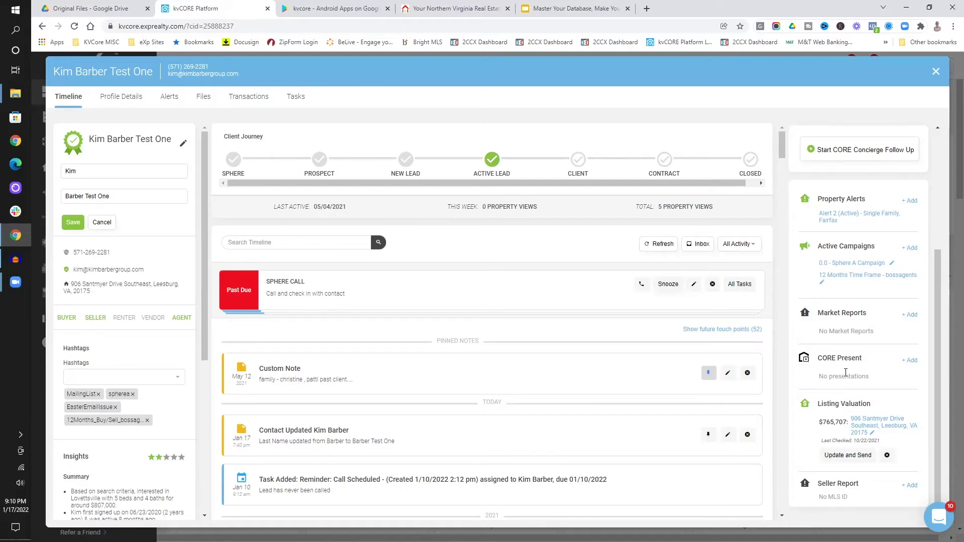
Add a new market report for the contact and search the location 'tavistock'.
click(912, 315)
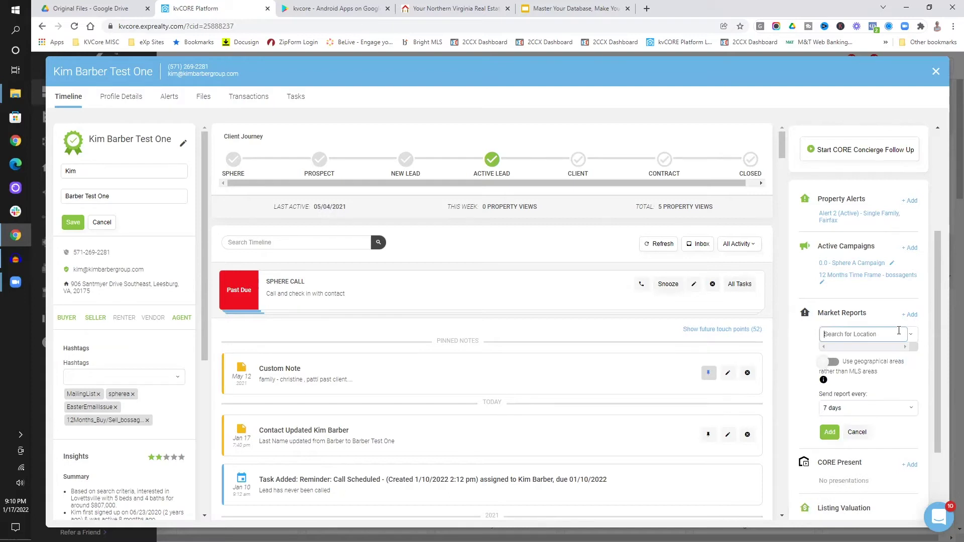
text(tavistock)
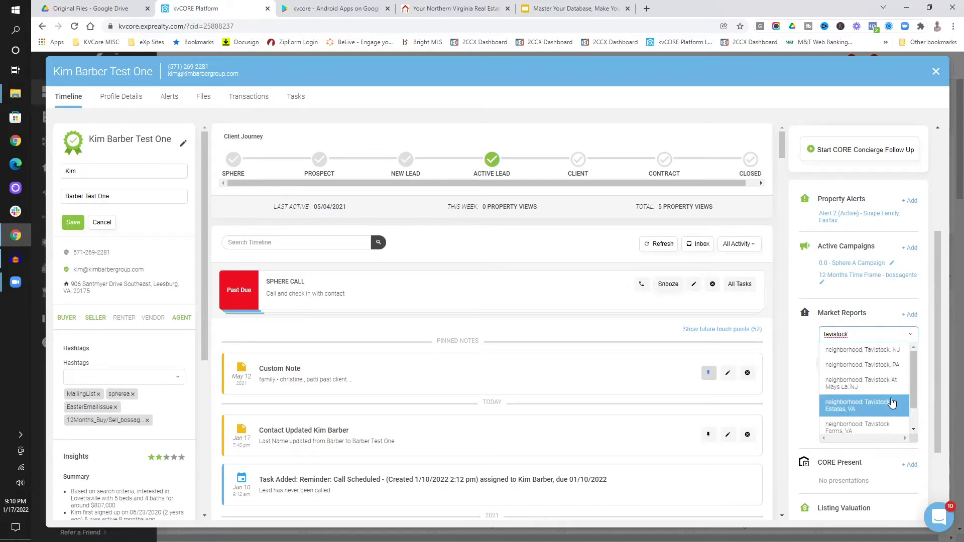
scroll(889, 387, down, 1)
scroll(892, 402, down, 1)
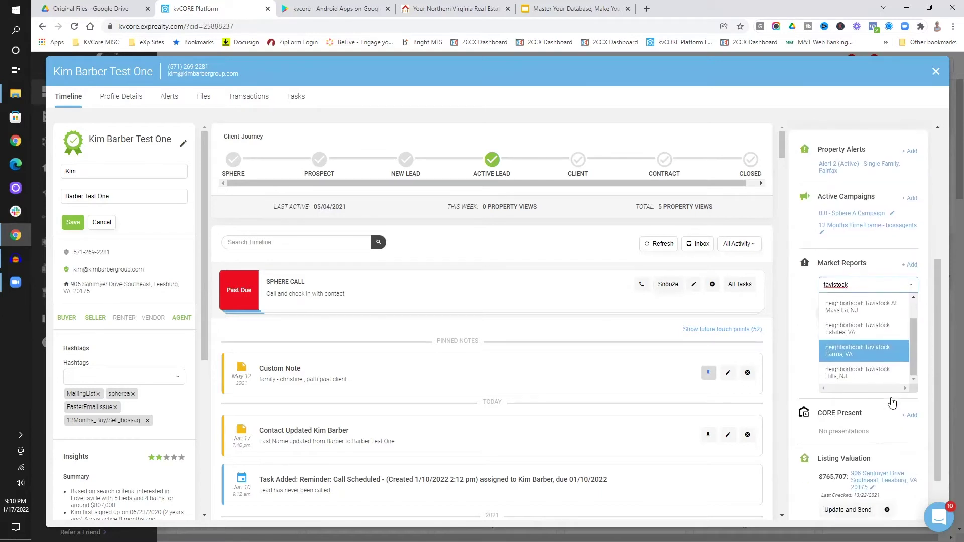
drag(913, 369, 914, 332)
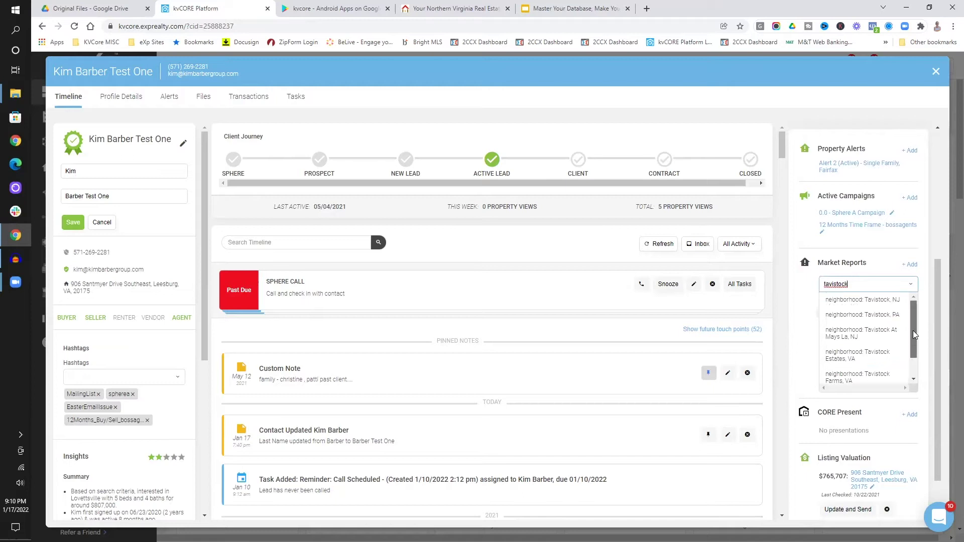
Clear the location search, leaving it blank, and resend the Listing Valuation with Update and Send.
click(880, 260)
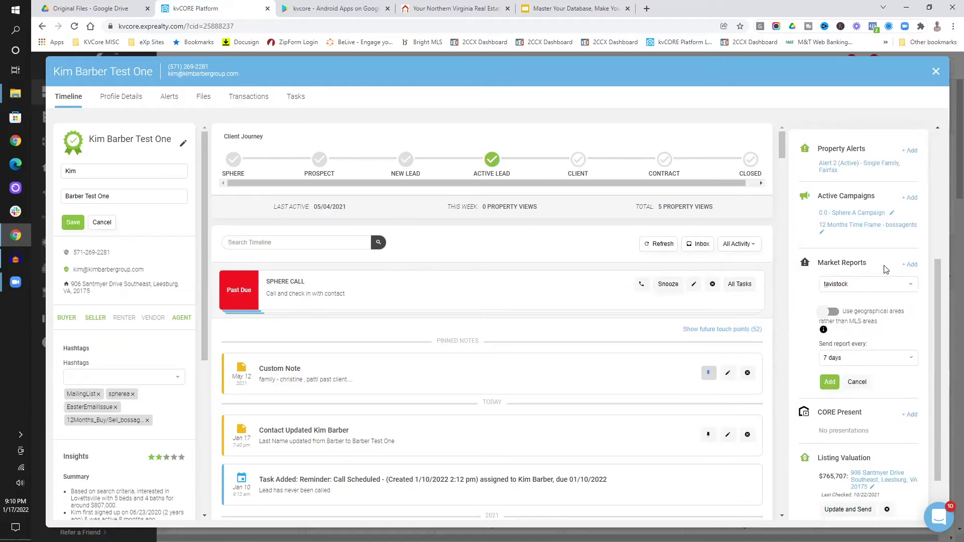
click(876, 285)
key(BackSpace)
key(BackSpace)
key(BackSpace)
key(BackSpace)
key(BackSpace)
key(BackSpace)
key(BackSpace)
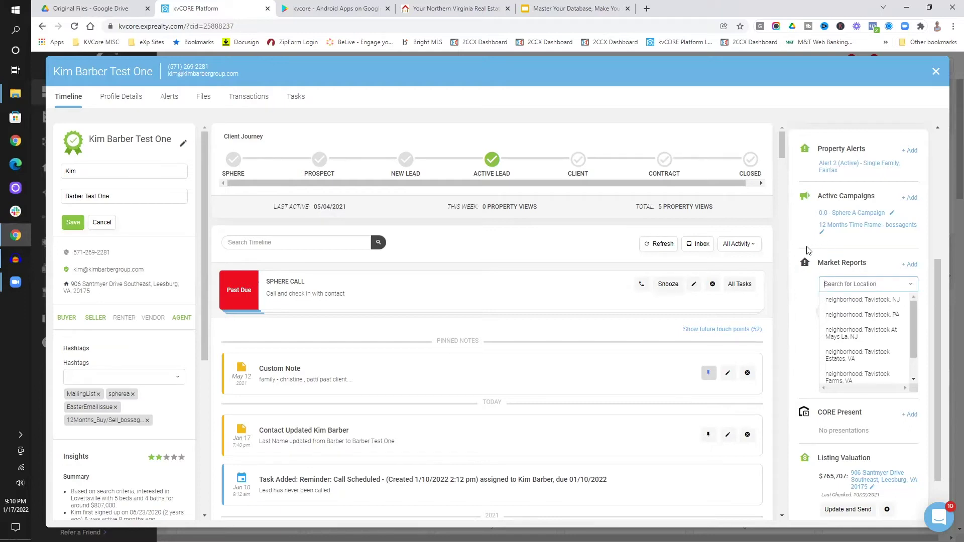
scroll(834, 386, down, 1)
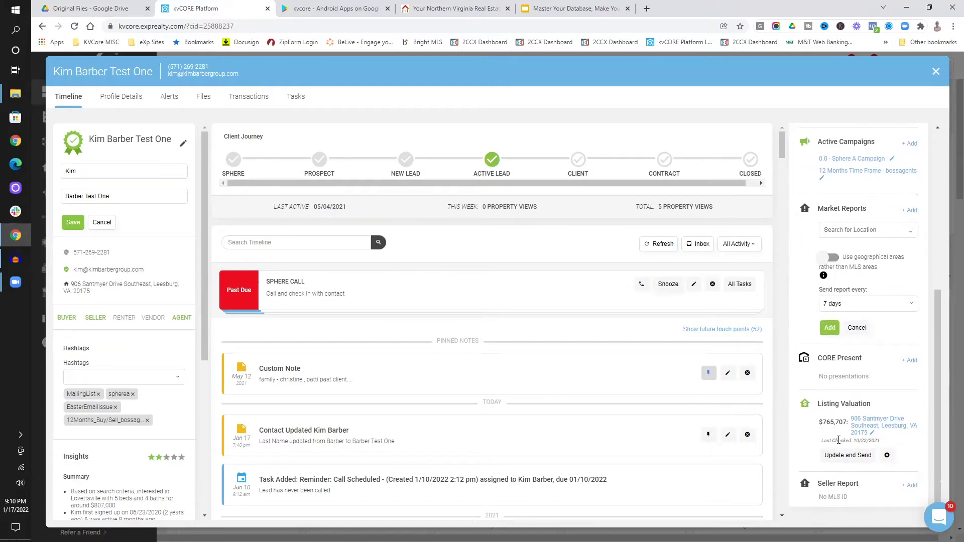
click(842, 456)
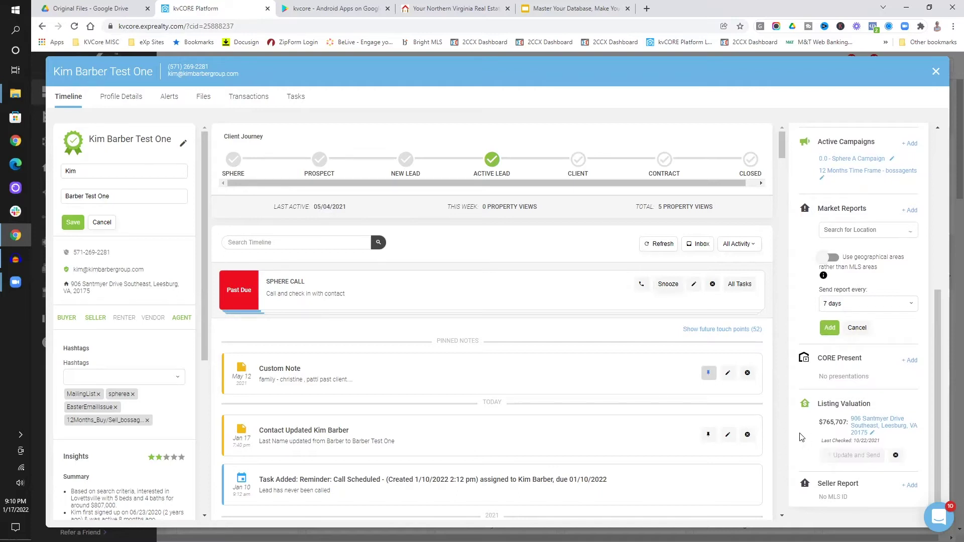